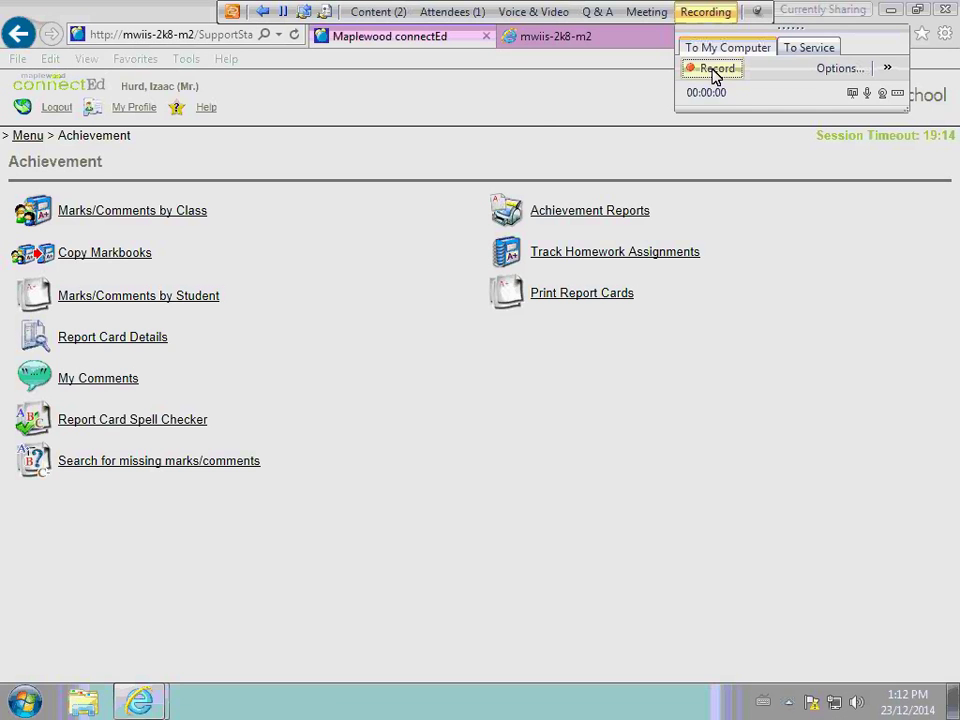
- Open Marks/Comments by Class and view the Online Help Resources, returning to the class mark sheet
{"action": "left_click", "coordinate": [714, 75]}
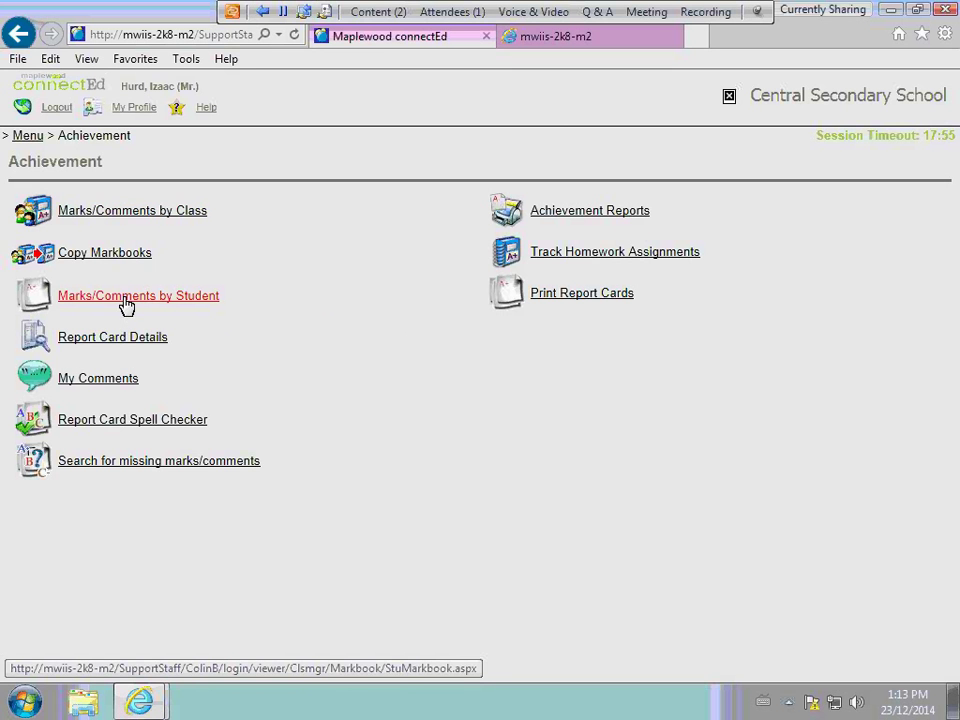
{"action": "left_click", "coordinate": [136, 212]}
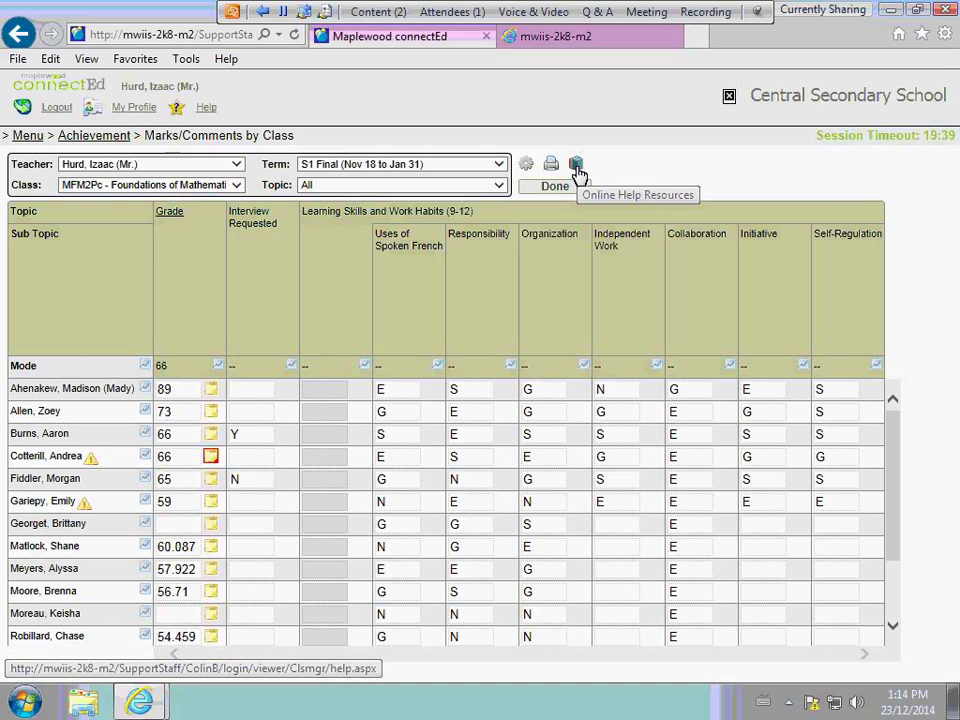
{"action": "left_click", "coordinate": [578, 170]}
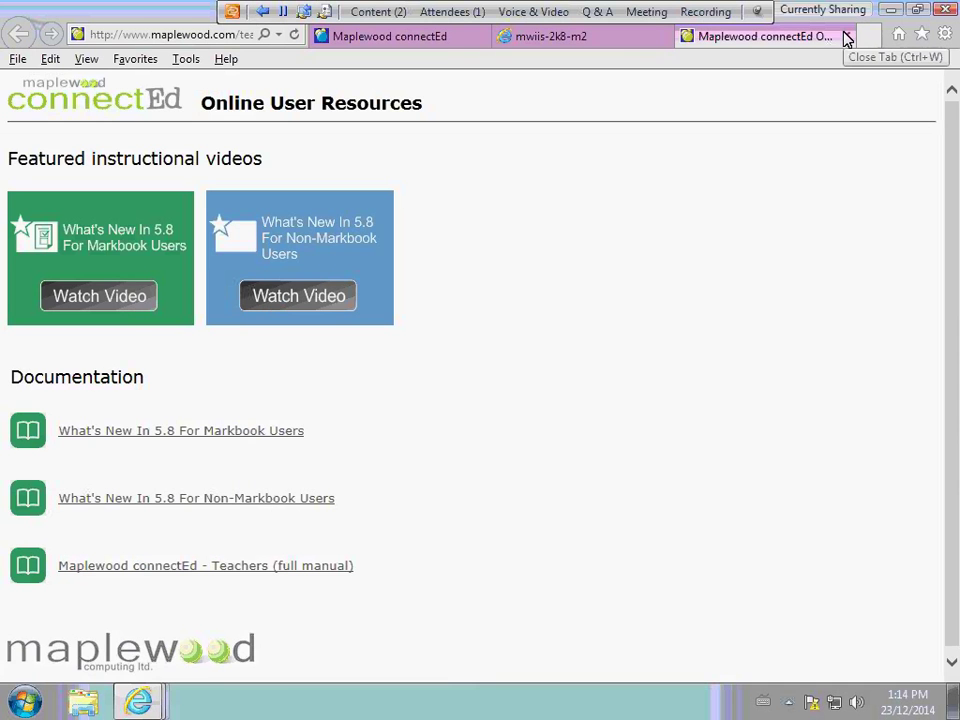
{"action": "left_click", "coordinate": [454, 37]}
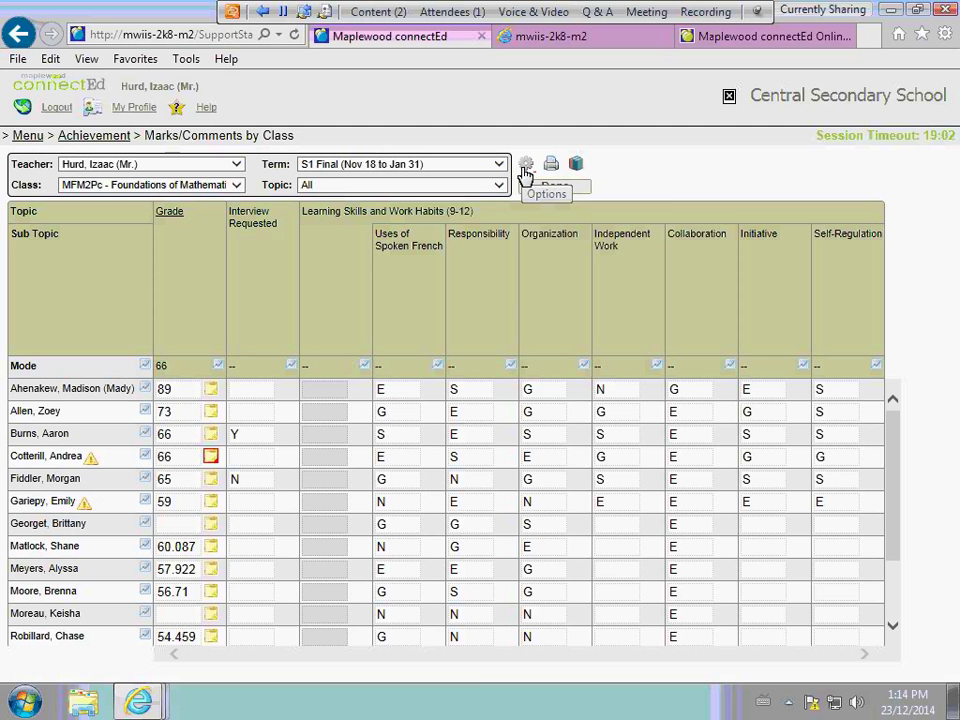
- Enable Show deleted students in the mark sheet options and close the options
{"action": "left_click", "coordinate": [526, 173]}
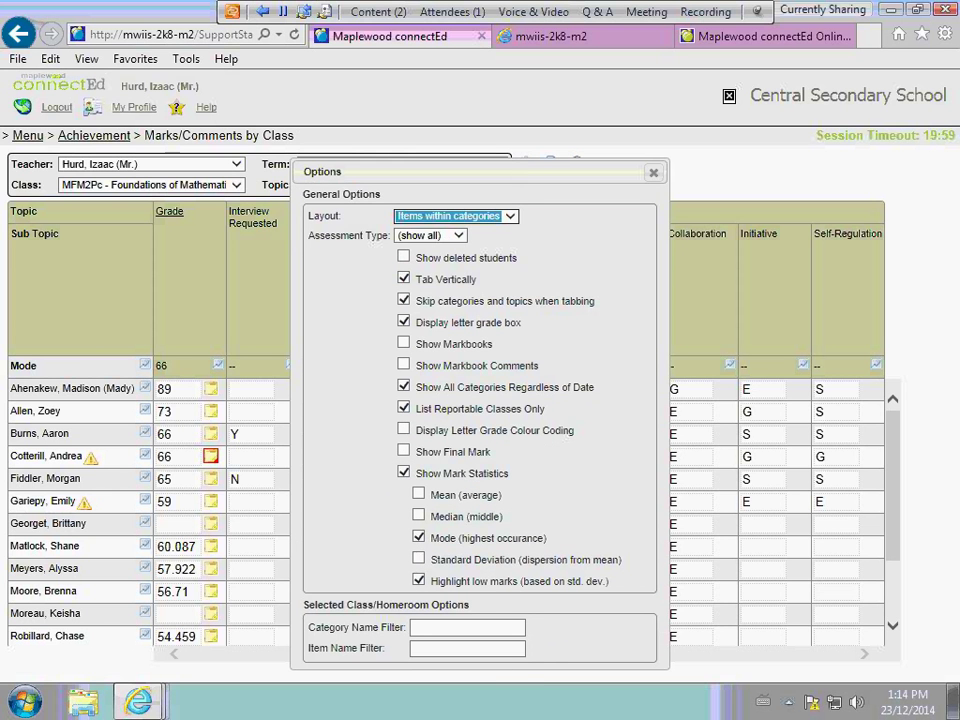
{"action": "left_click", "coordinate": [403, 257]}
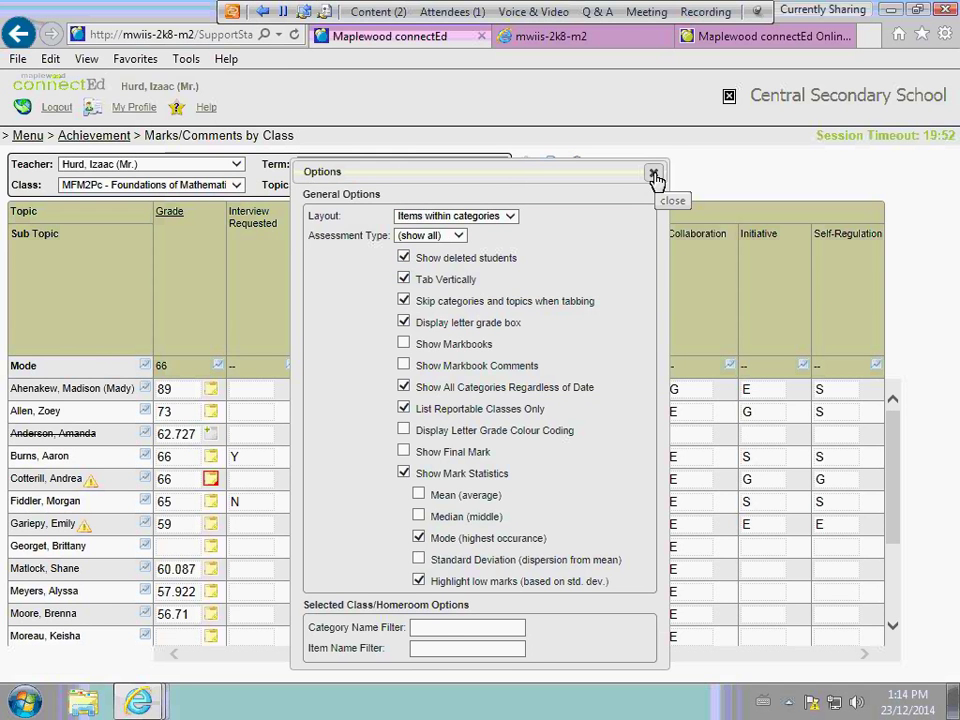
{"action": "left_click", "coordinate": [653, 176]}
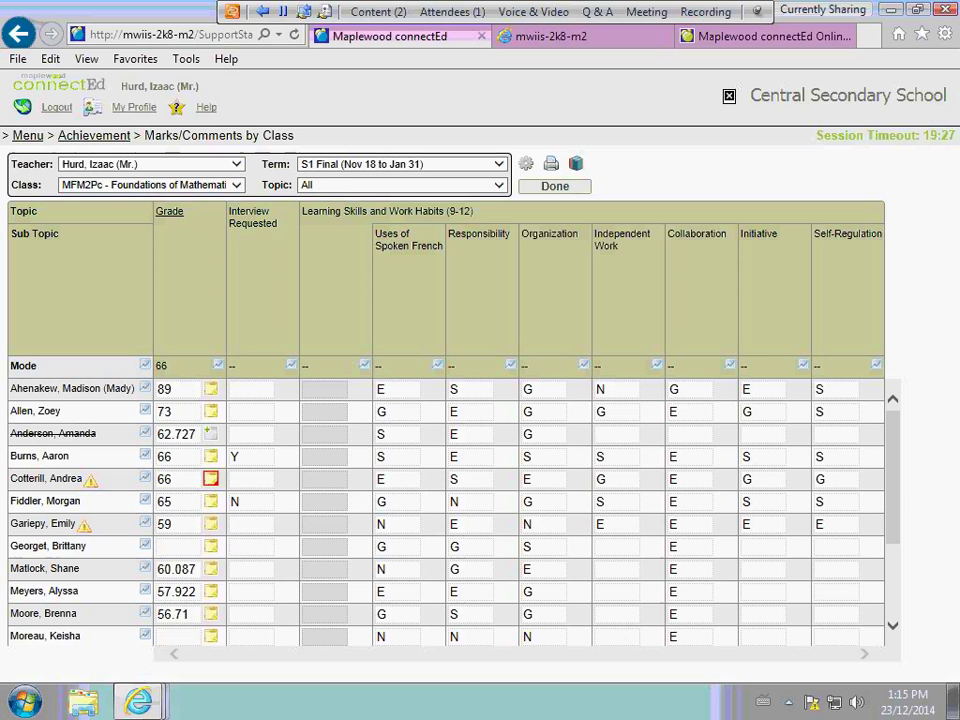
- Enter a grade of 60 for the ungraded student directly above the 60.087 row
{"action": "left_click", "coordinate": [135, 555]}
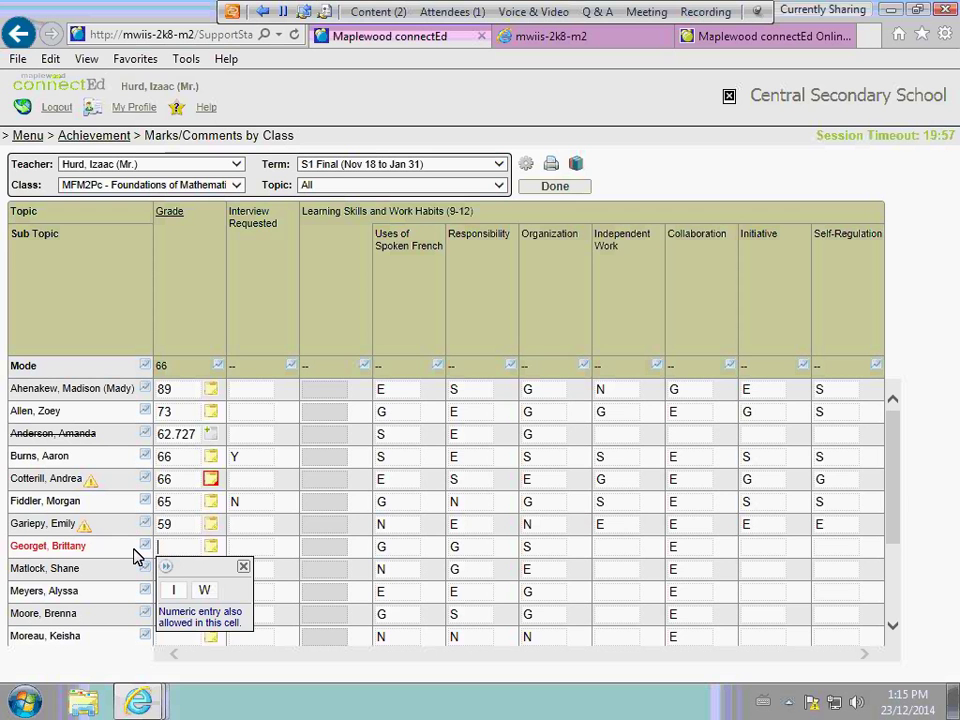
{"action": "type", "text": "60"}
{"action": "key", "text": "Return"}
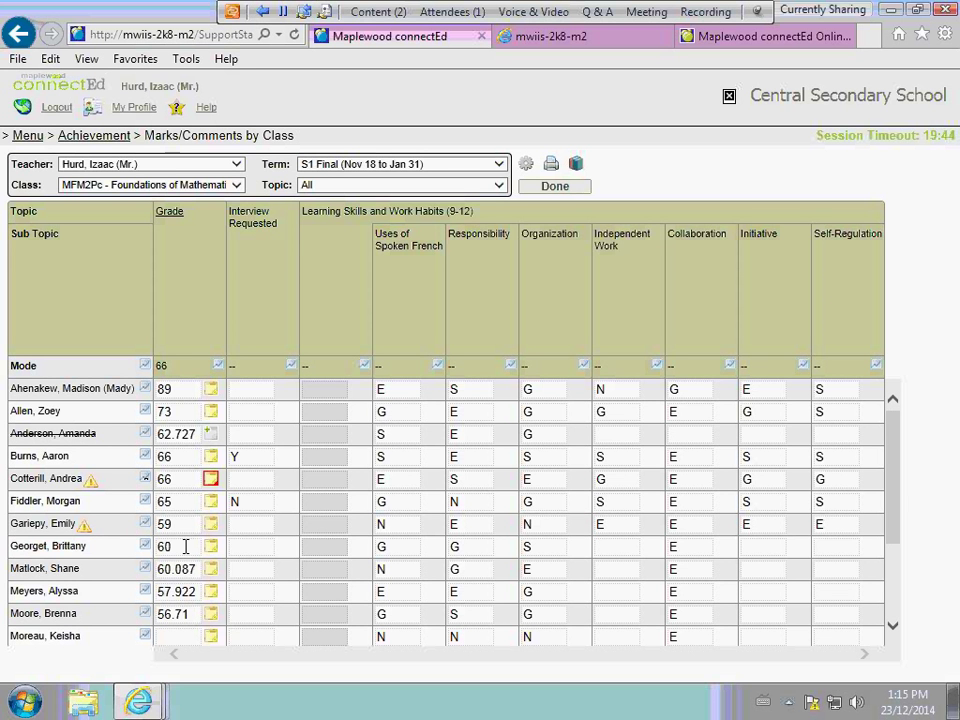
- Try to plot the marks of the student with the red comment flag, and view the Uses of Spoken French letter grade distribution
{"action": "left_click", "coordinate": [145, 482]}
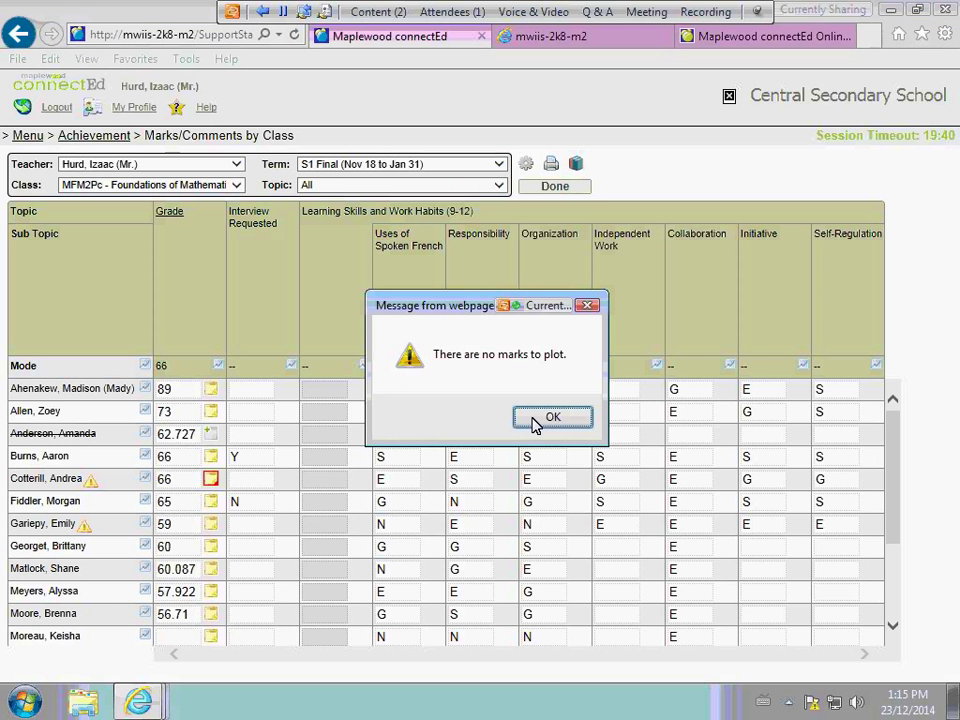
{"action": "left_click", "coordinate": [533, 420]}
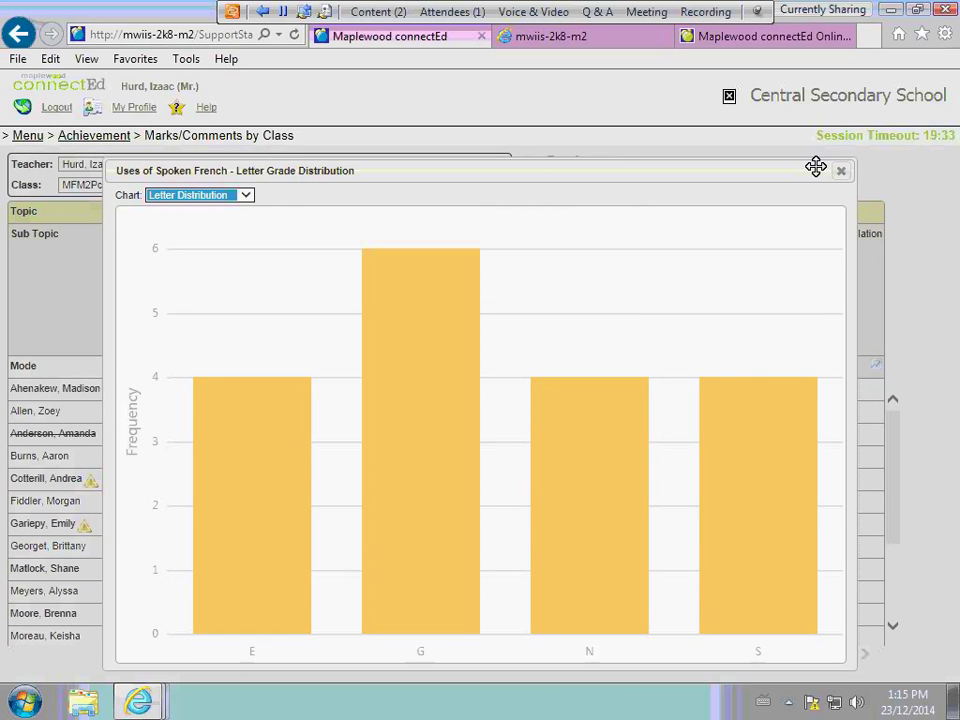
{"action": "left_click", "coordinate": [840, 170]}
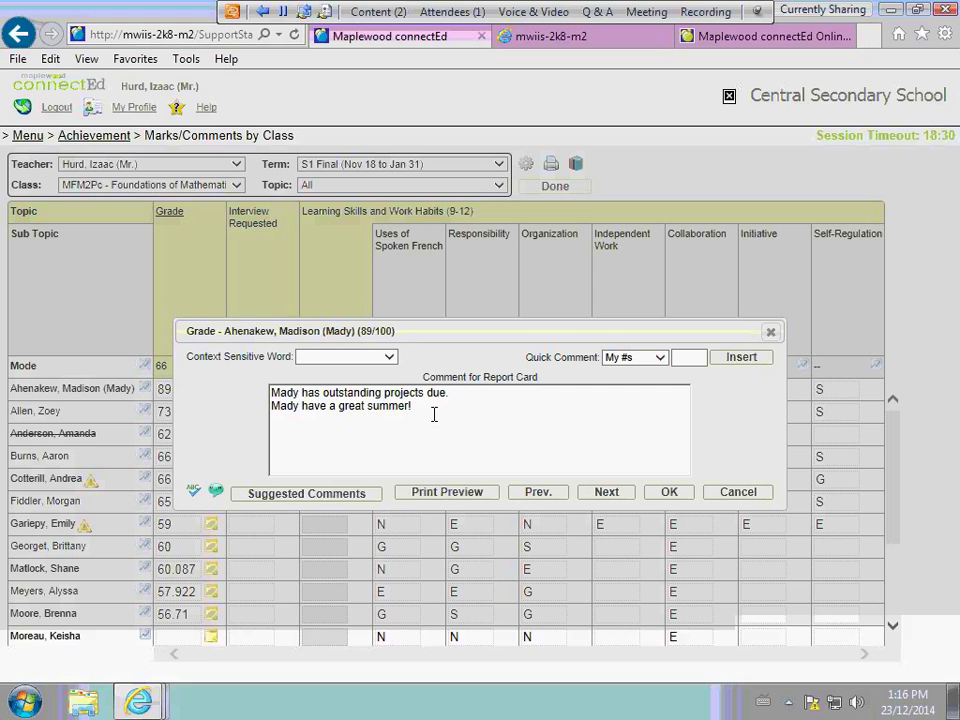
- Add "{Name} is a pleasure to teach!" to the first student's report card comment, using the context sensitive word {Name}
{"action": "left_click", "coordinate": [389, 356]}
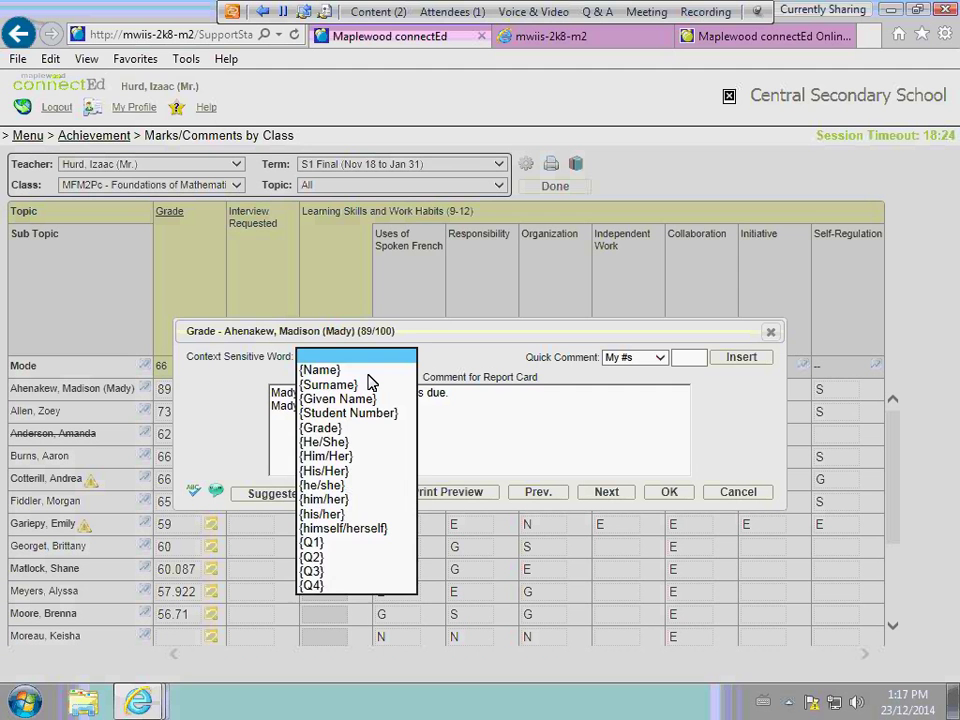
{"action": "left_click", "coordinate": [368, 372]}
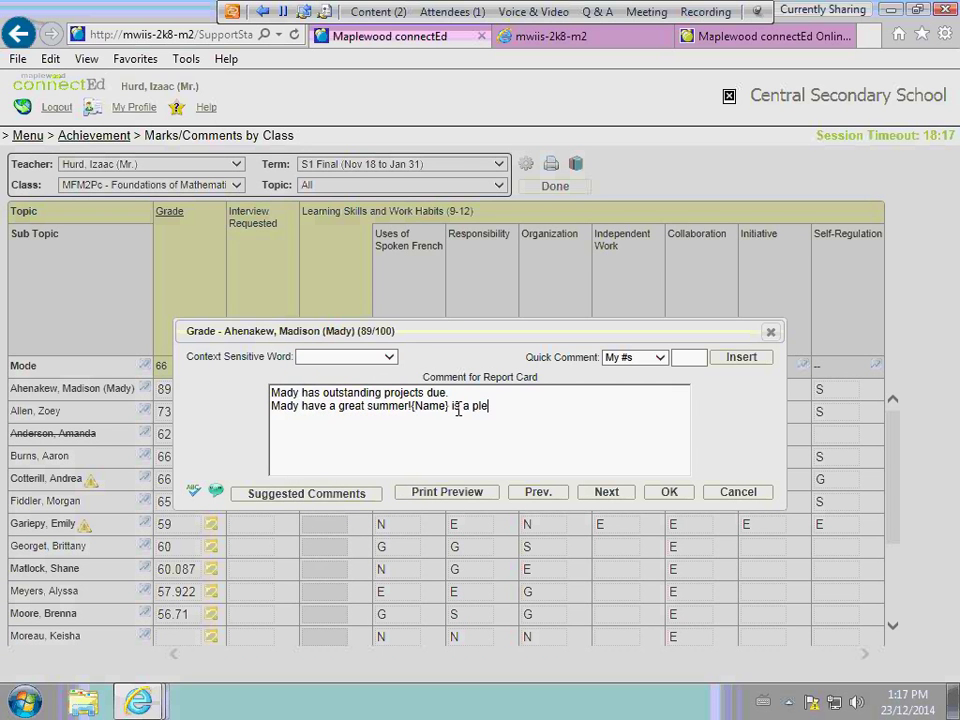
{"action": "type", "text": "is a pleasure to teach!"}
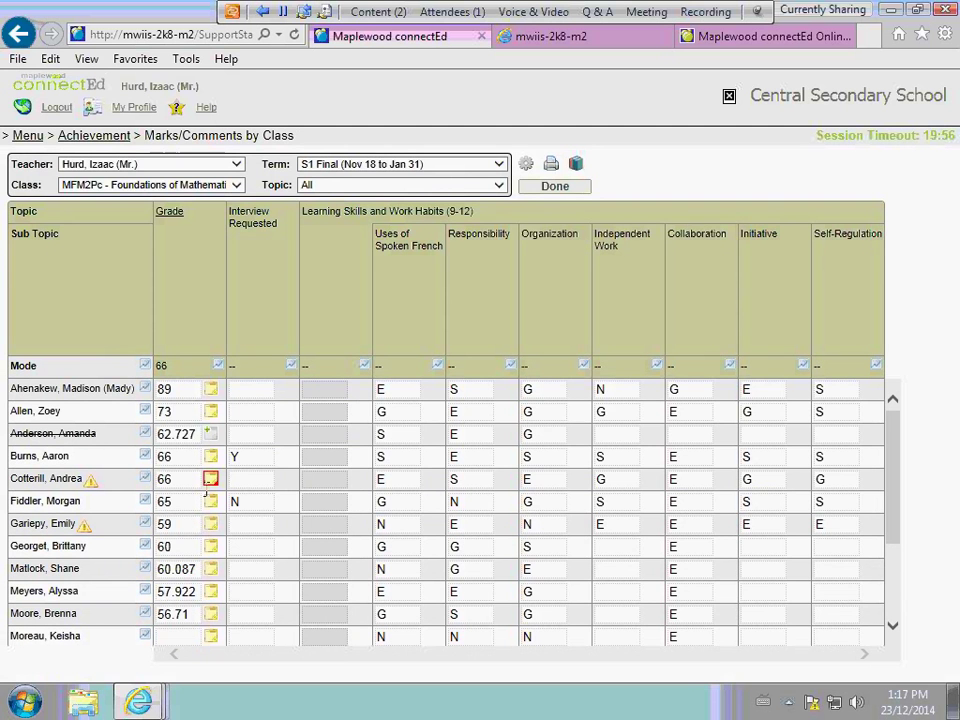
- View the print preview of the red-flagged report card comment and return to the mark sheet
{"action": "left_click", "coordinate": [208, 484]}
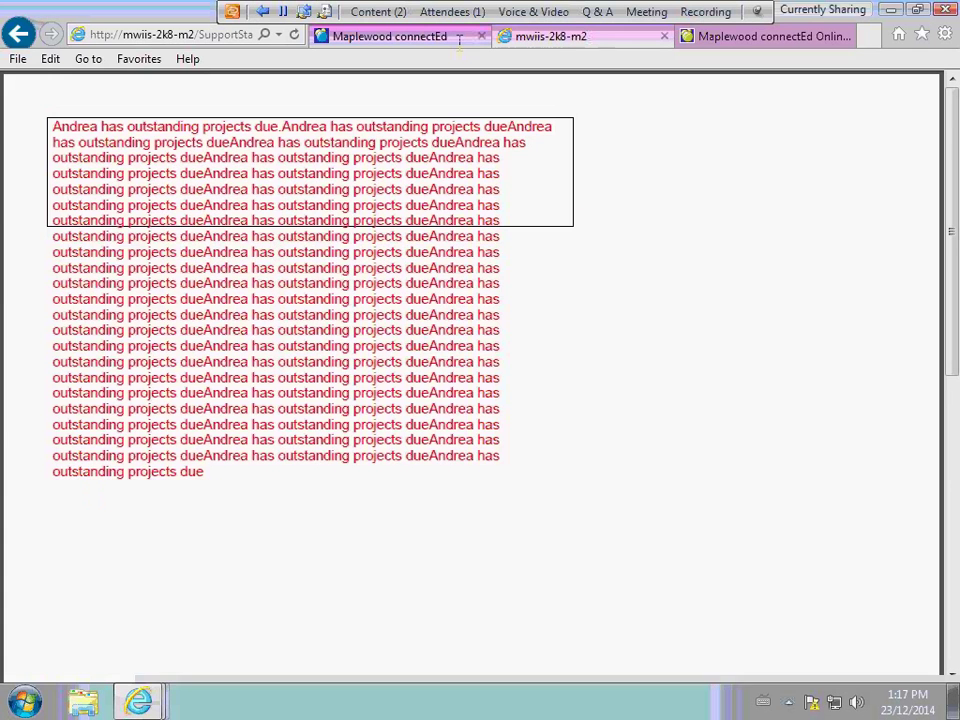
{"action": "left_click", "coordinate": [459, 37]}
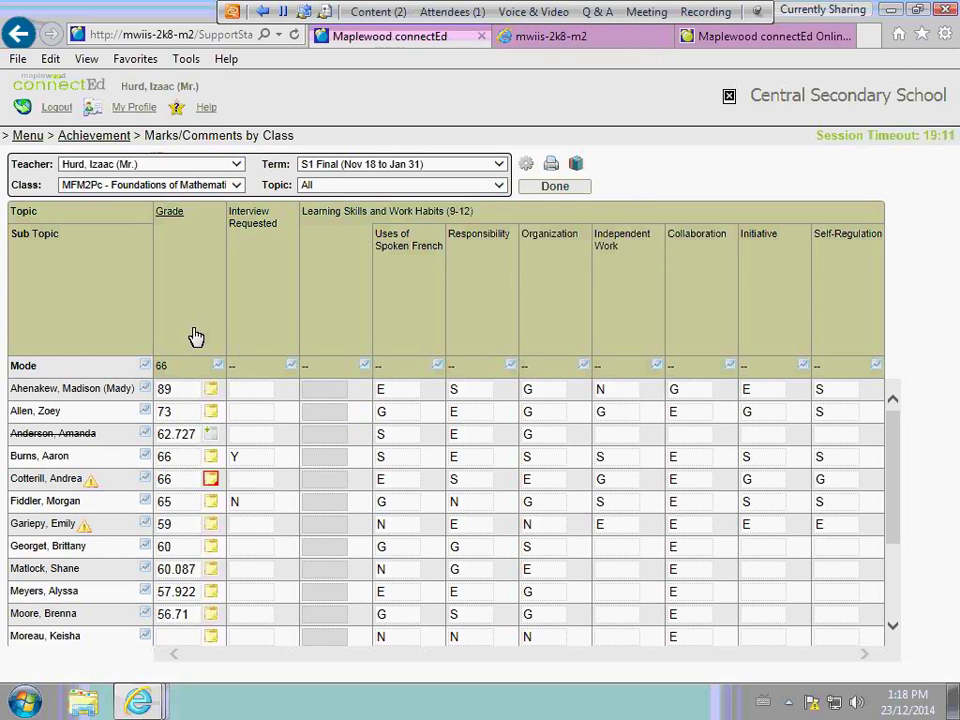
- Create a group comment for the Grade topic with the context sensitive word {Name} and continue to the student selection
{"action": "left_click", "coordinate": [179, 216]}
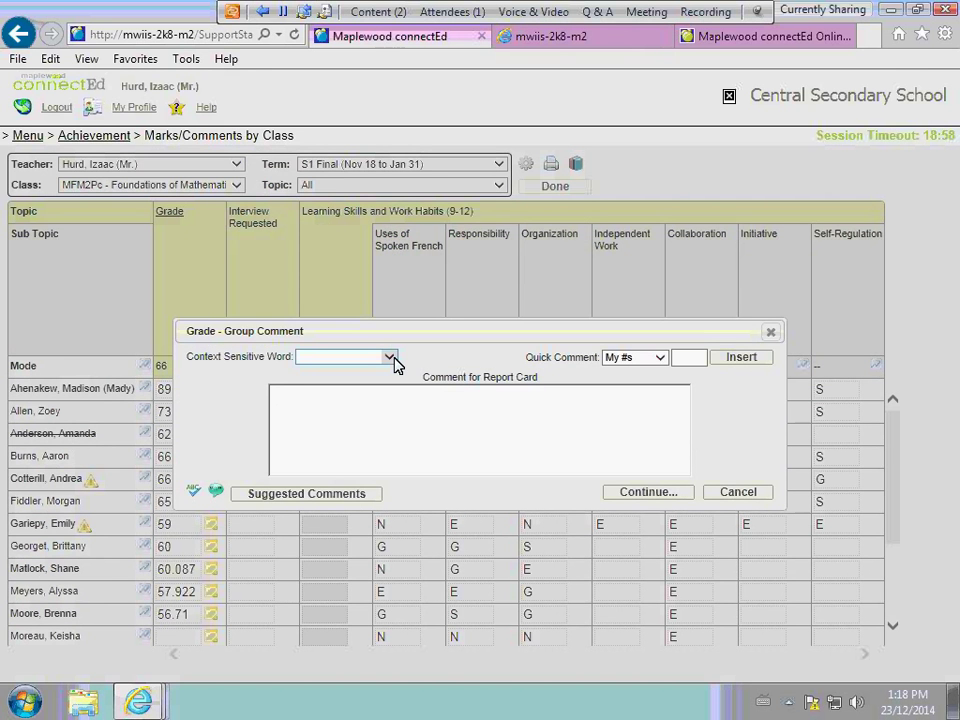
{"action": "left_click", "coordinate": [390, 357]}
{"action": "left_click", "coordinate": [345, 372]}
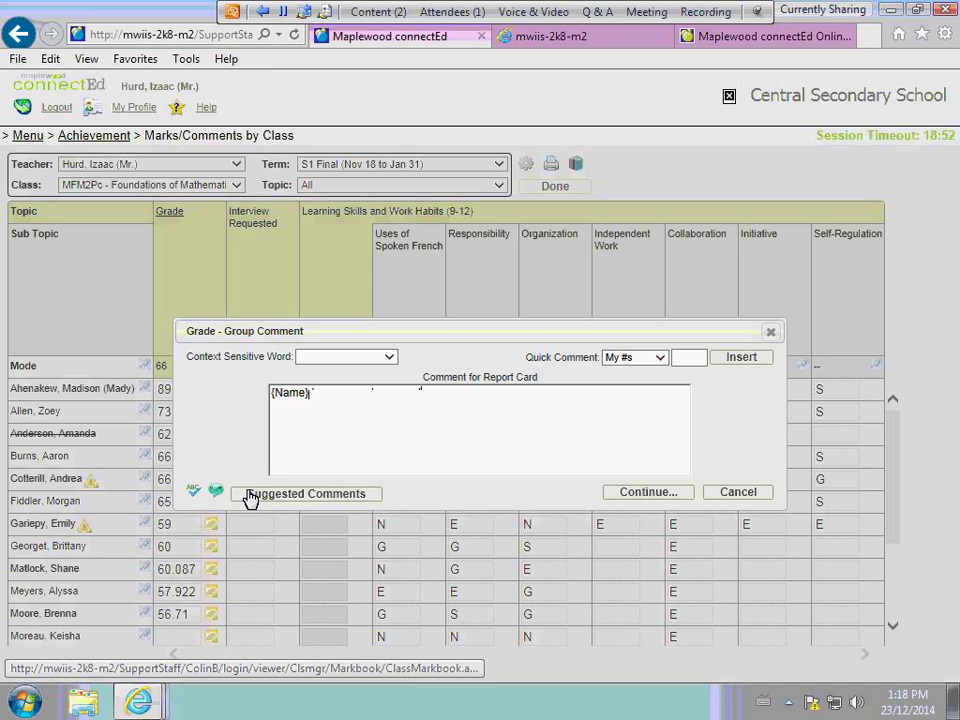
{"action": "left_click", "coordinate": [636, 492]}
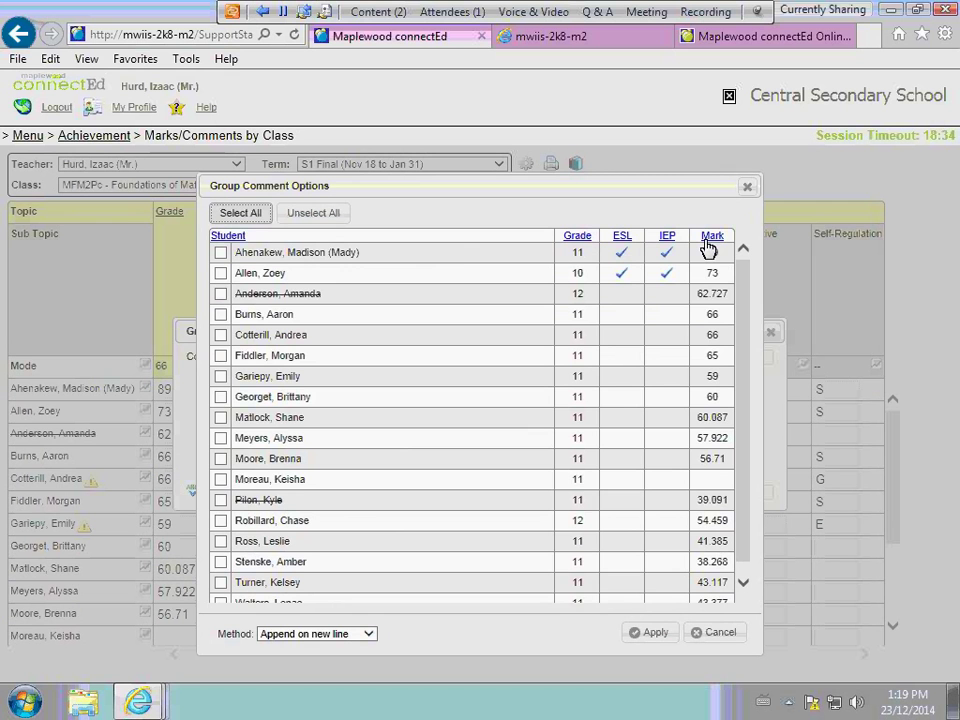
- Sort the student list by mark and select the three students with marks 41.385, 43.117 and 43.377
{"action": "left_click", "coordinate": [707, 241]}
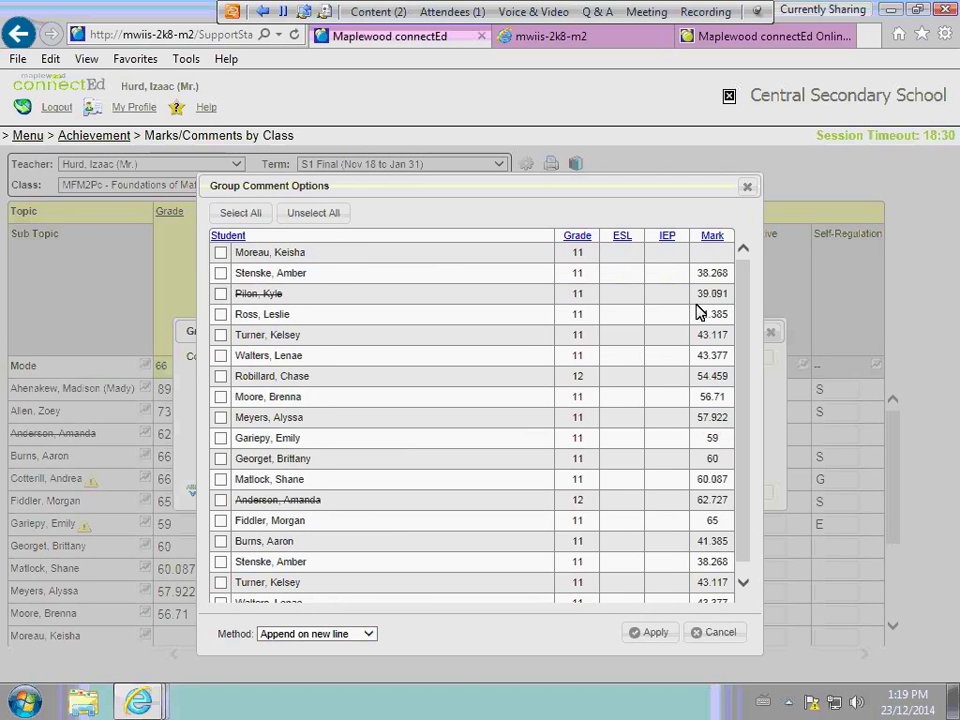
{"action": "left_click", "coordinate": [578, 236]}
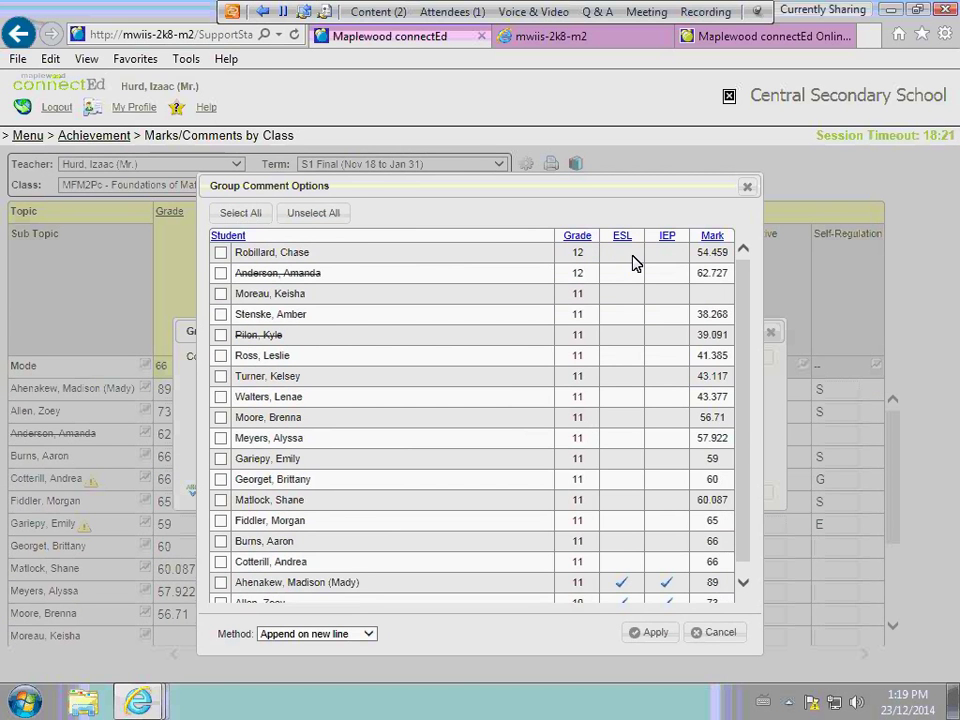
{"action": "left_click", "coordinate": [712, 236]}
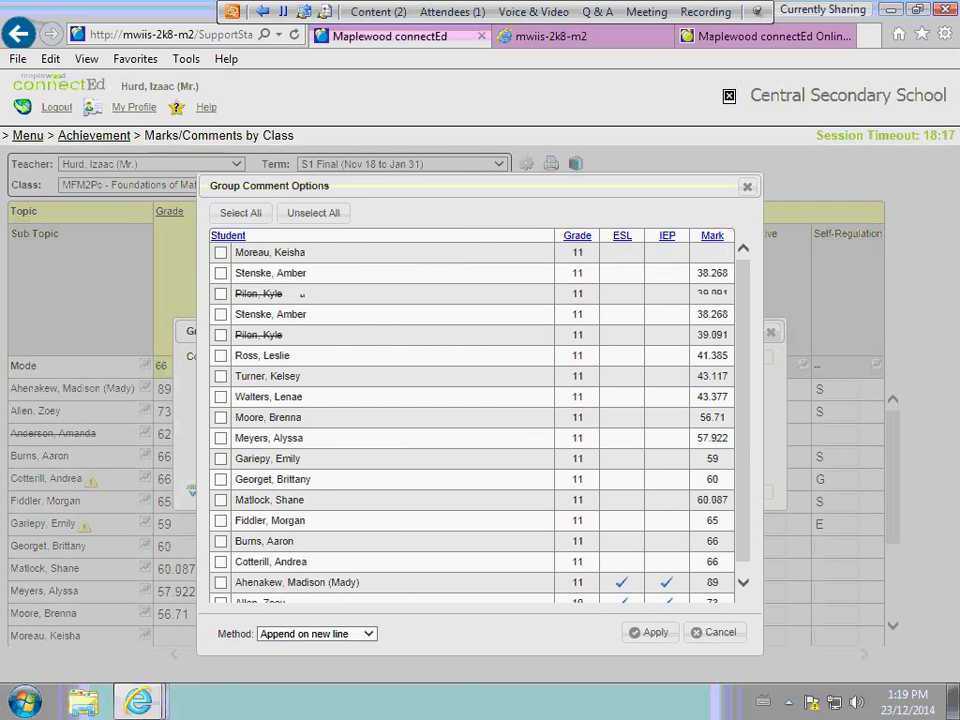
{"action": "left_click", "coordinate": [221, 355]}
{"action": "left_click", "coordinate": [221, 335]}
{"action": "left_click", "coordinate": [221, 314]}
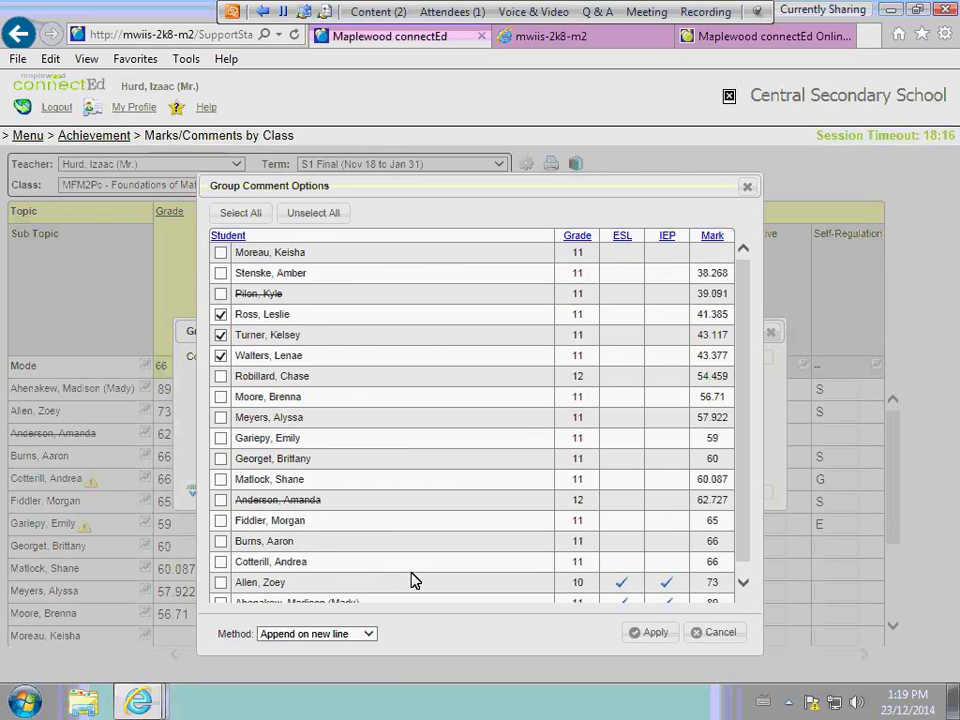
- Apply the group comment to the selected students with the Append on new line method
{"action": "left_click", "coordinate": [368, 634]}
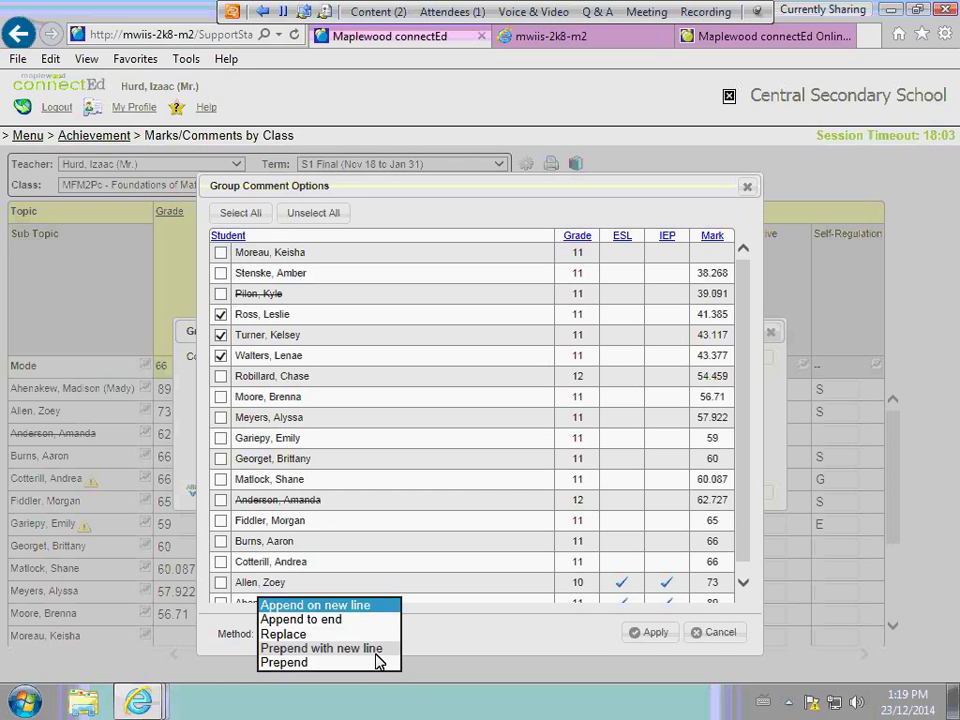
{"action": "left_click", "coordinate": [643, 636]}
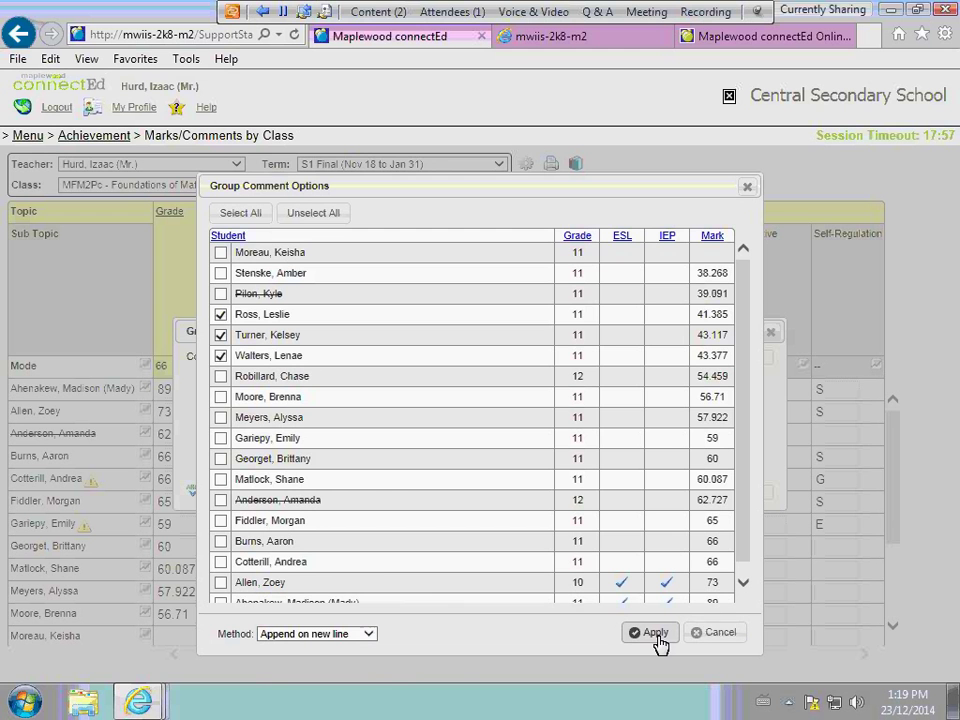
{"action": "left_click", "coordinate": [656, 634]}
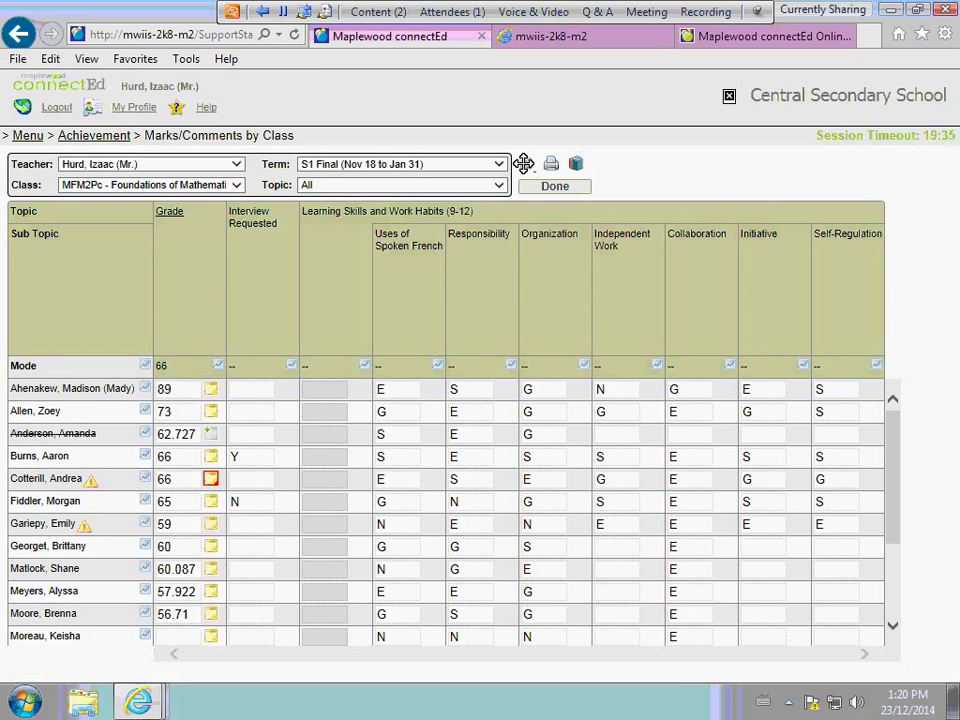
- Show the Final Mark column through the mark sheet options and check the final mark's weight distribution
{"action": "left_click", "coordinate": [523, 163]}
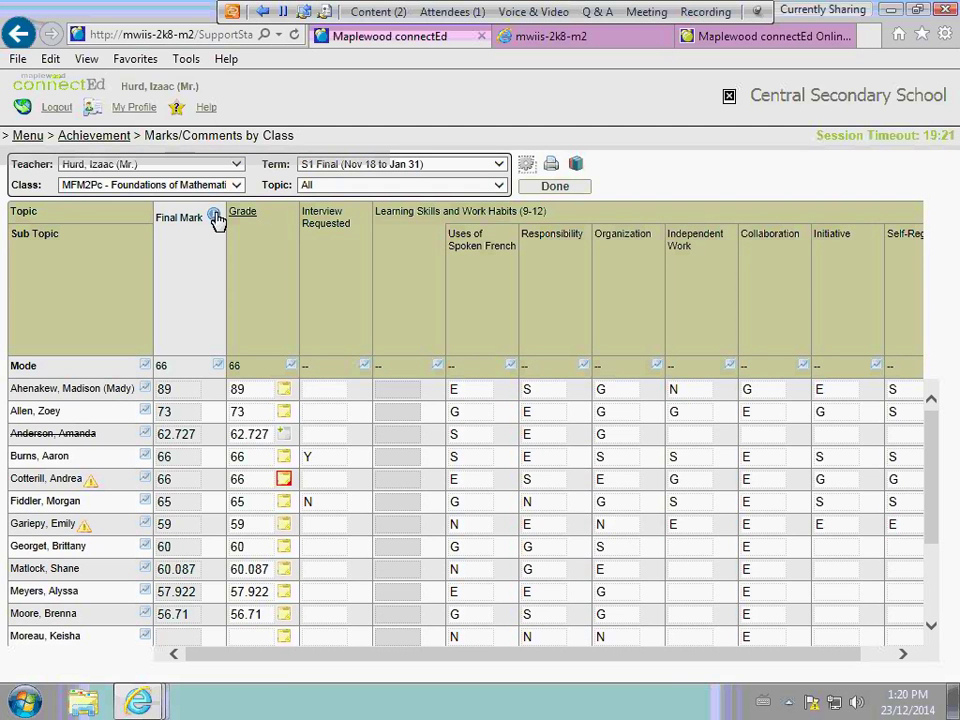
{"action": "left_click", "coordinate": [215, 218]}
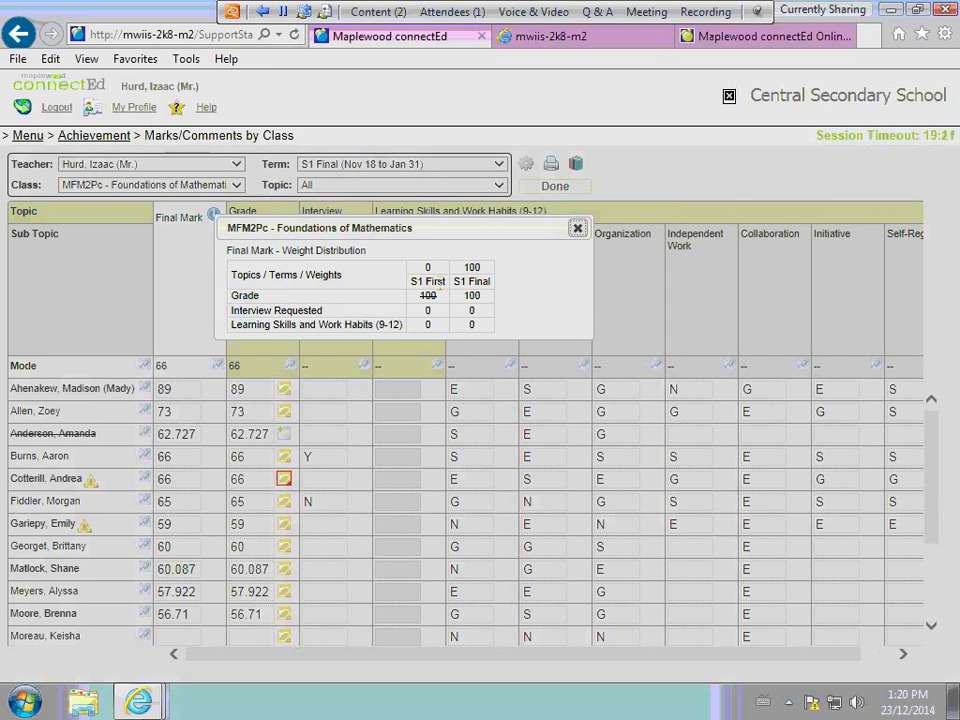
{"action": "left_click", "coordinate": [578, 231]}
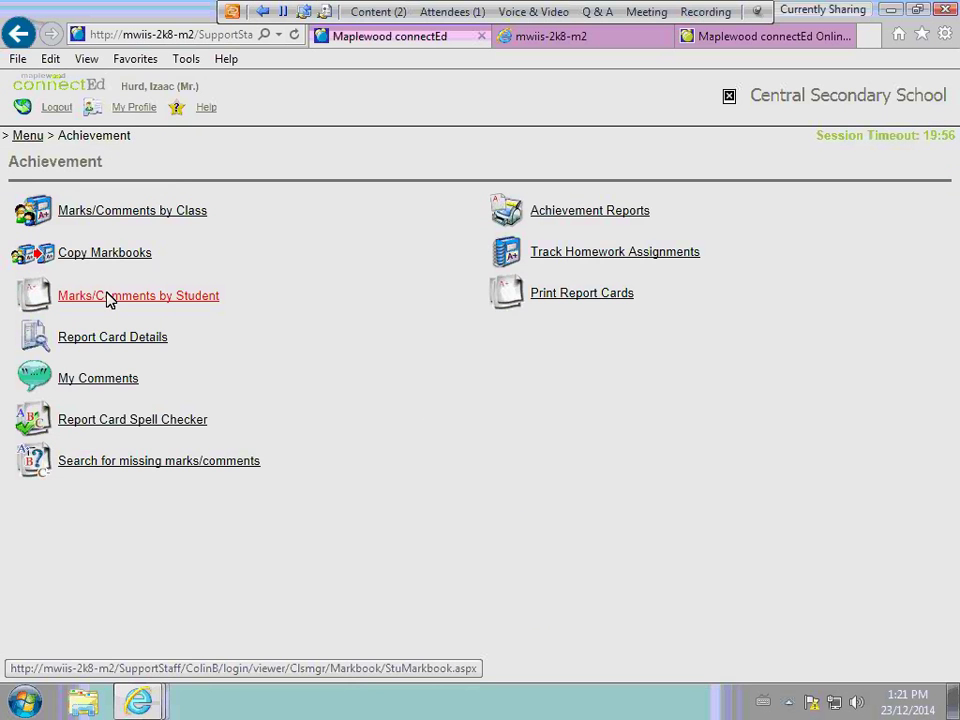
- Open Marks/Comments by Student and display all terms with the S1 Final comments
{"action": "left_click", "coordinate": [110, 296]}
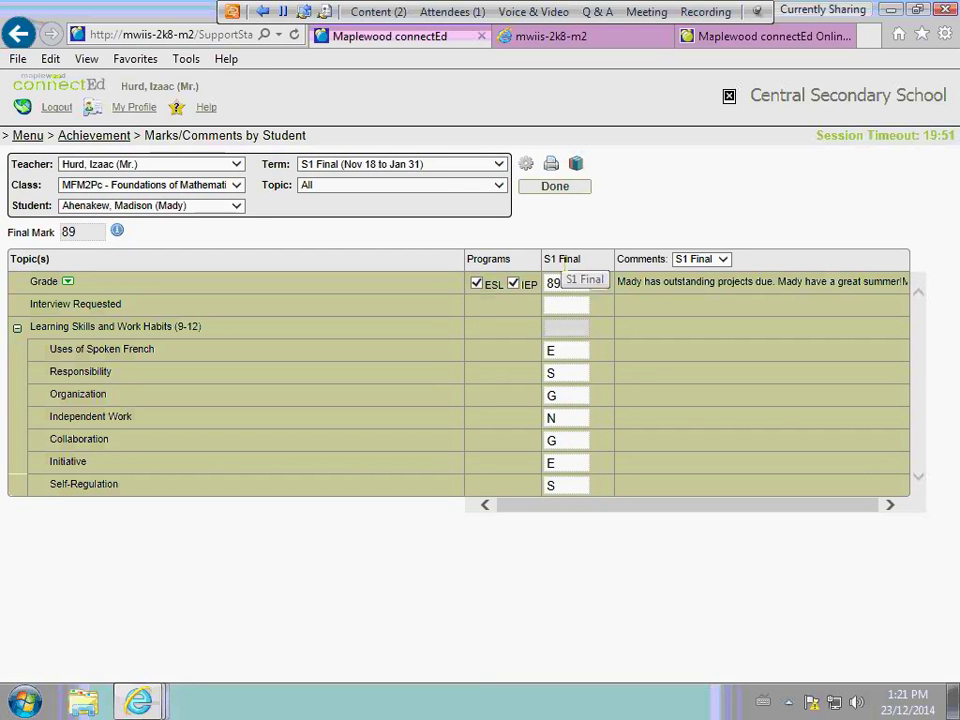
{"action": "left_click", "coordinate": [497, 166]}
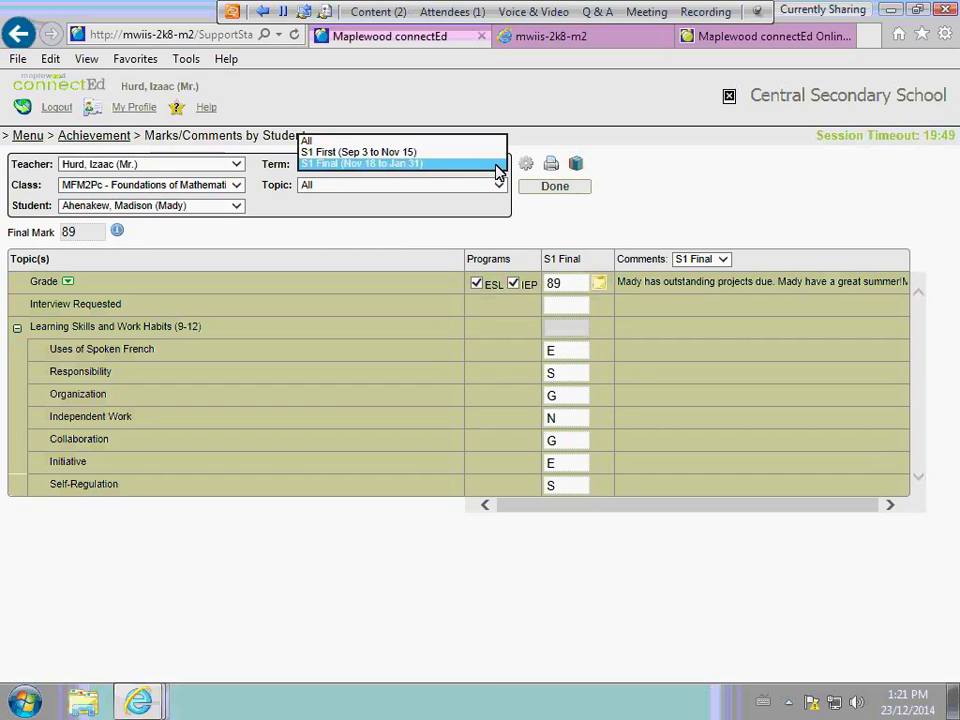
{"action": "left_click", "coordinate": [320, 142]}
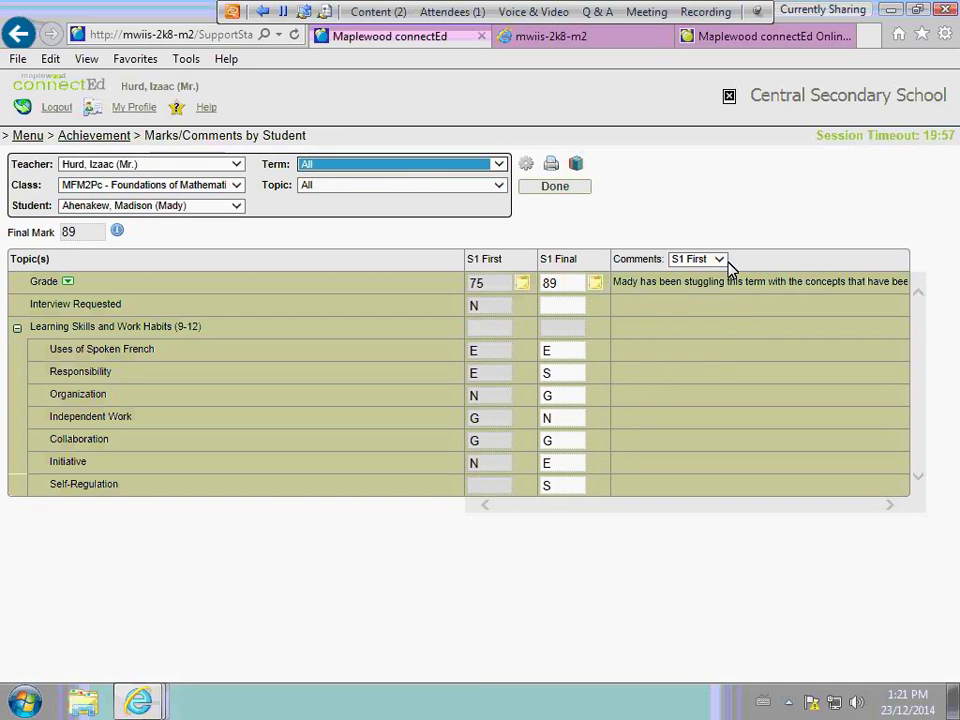
{"action": "left_click", "coordinate": [720, 262]}
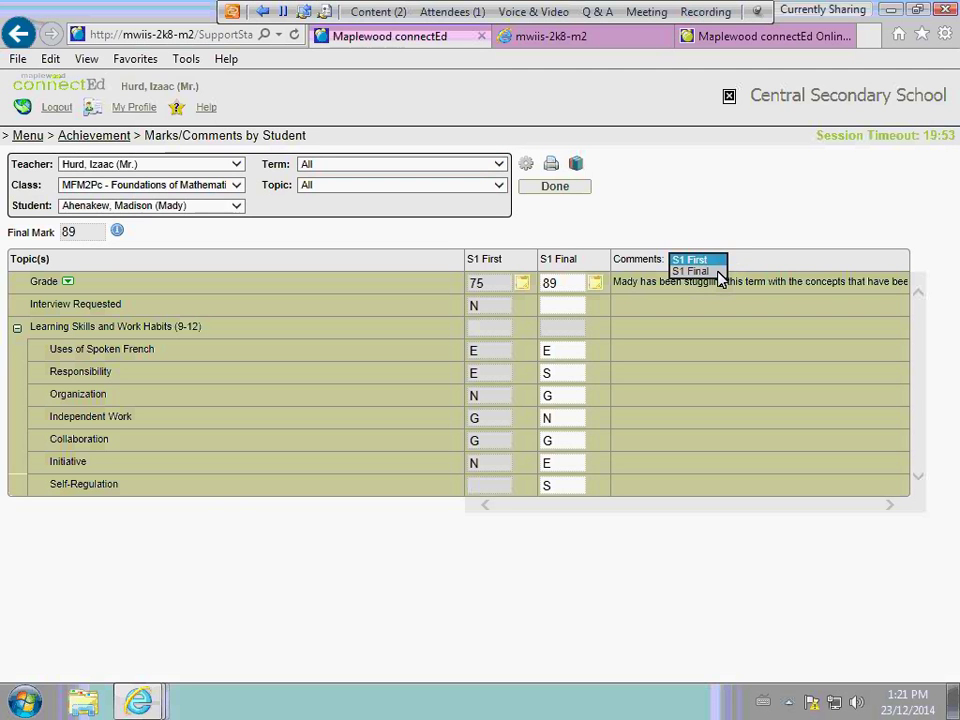
{"action": "left_click", "coordinate": [718, 272]}
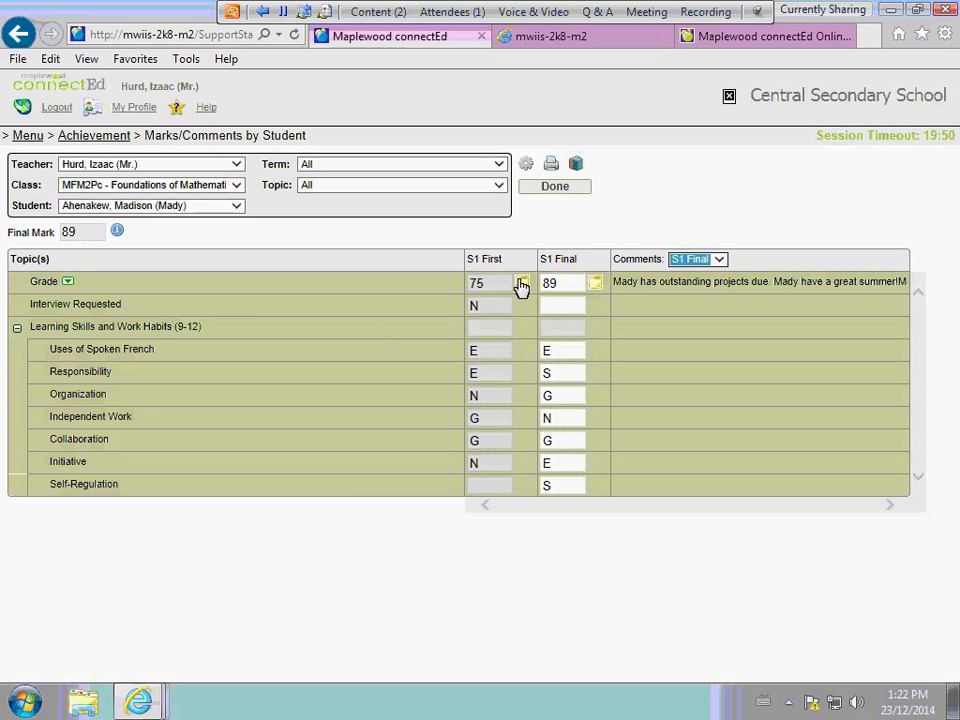
- Review the student's S1 Final grade comment and the general display options without changing either
{"action": "left_click", "coordinate": [595, 285]}
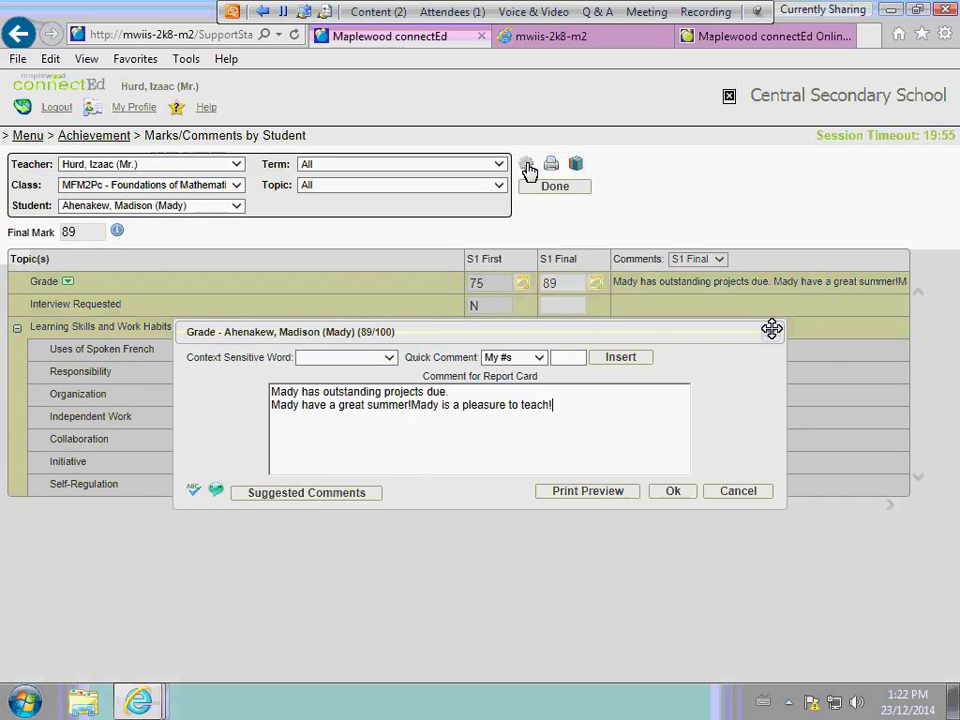
{"action": "key", "text": "Escape"}
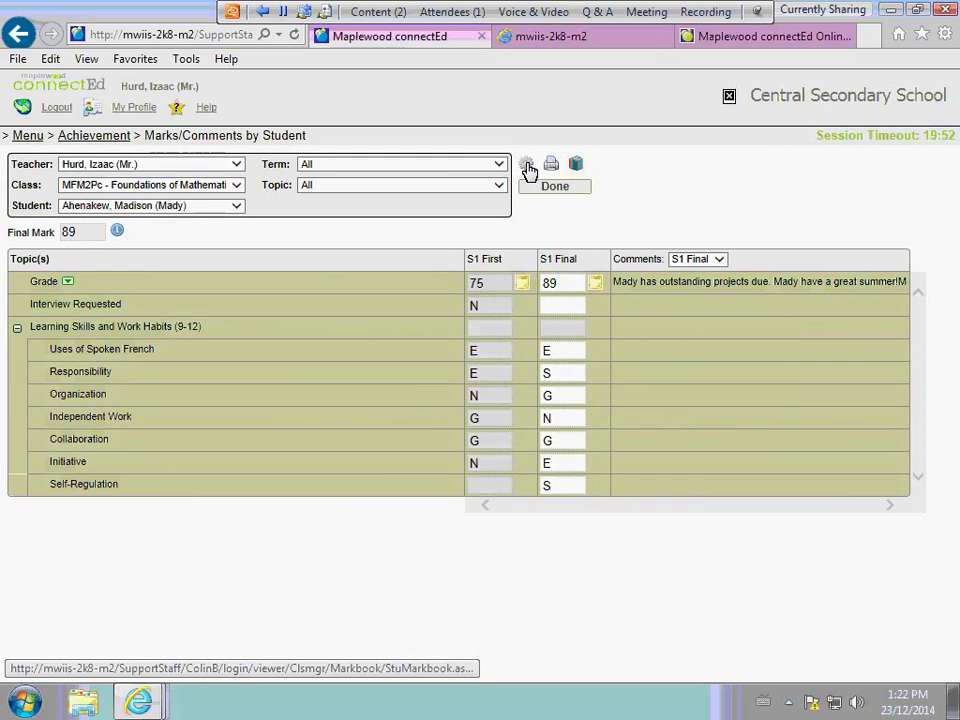
{"action": "left_click", "coordinate": [527, 166]}
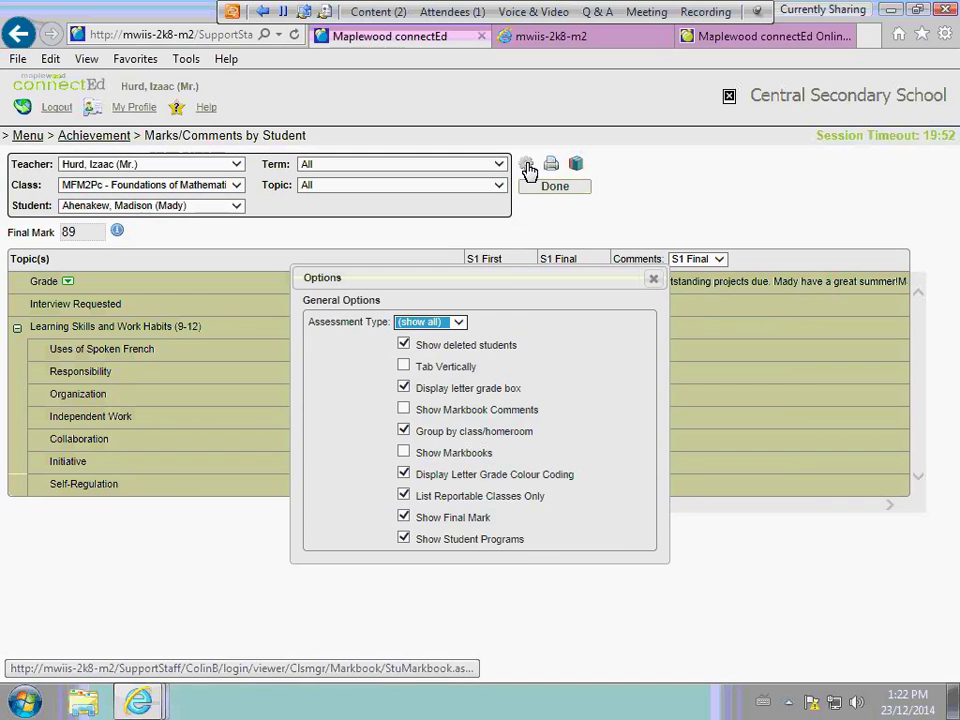
{"action": "left_click", "coordinate": [324, 287]}
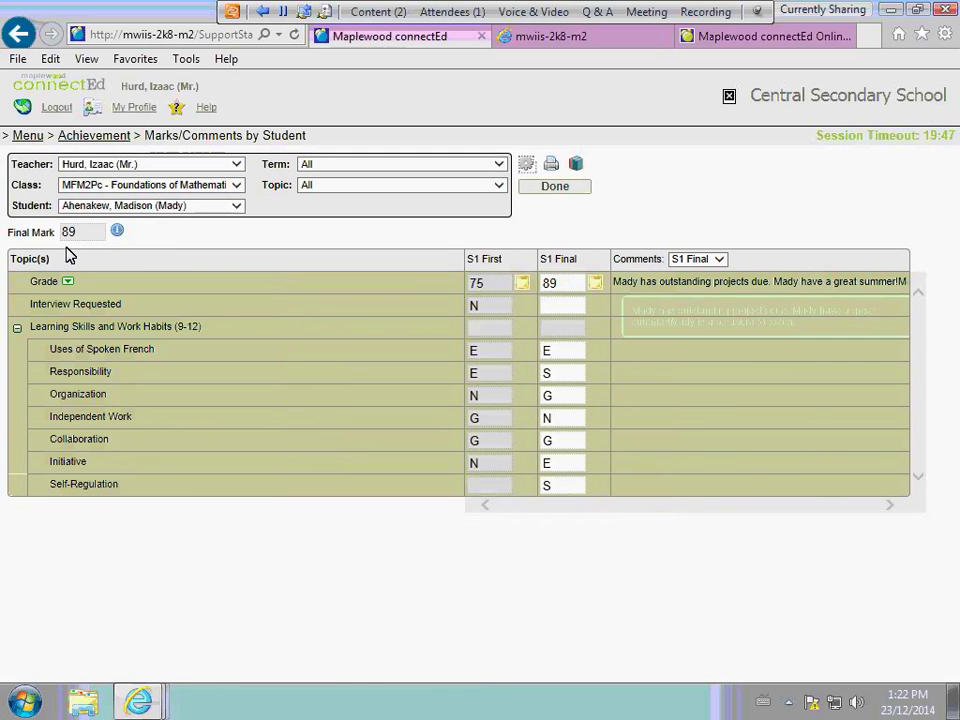
- Check the weight distribution of the student's final mark in MFM2Pc - Foundations of Mathematics
{"action": "left_click", "coordinate": [134, 230]}
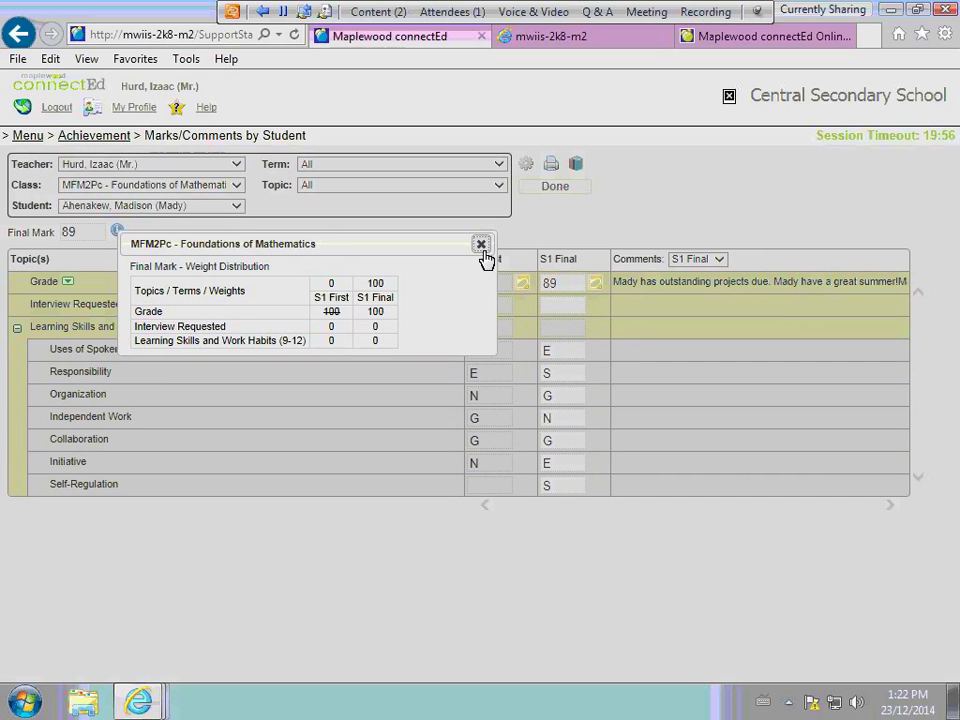
{"action": "left_click", "coordinate": [481, 245]}
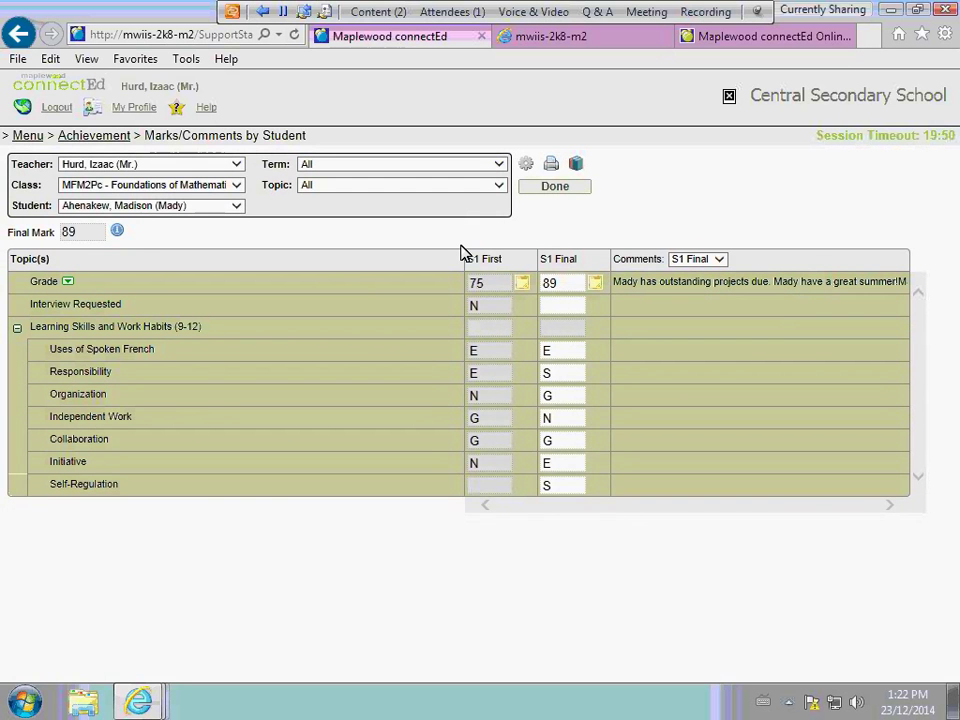
- Display the student's marks and comments for all classes, then return to the Achievement page
{"action": "left_click", "coordinate": [240, 185]}
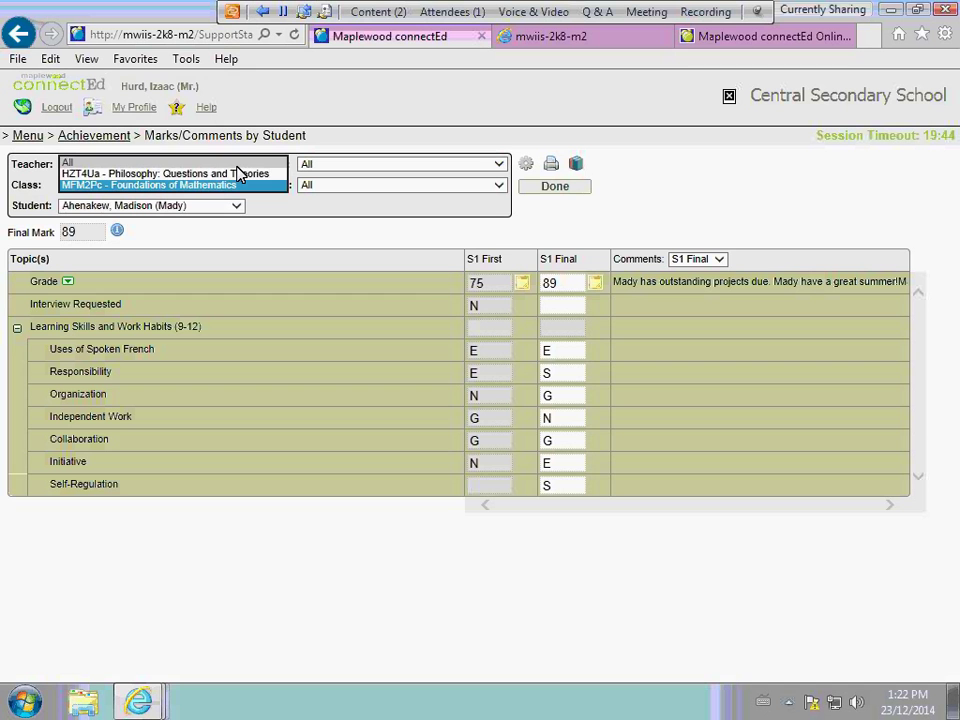
{"action": "left_click", "coordinate": [237, 164]}
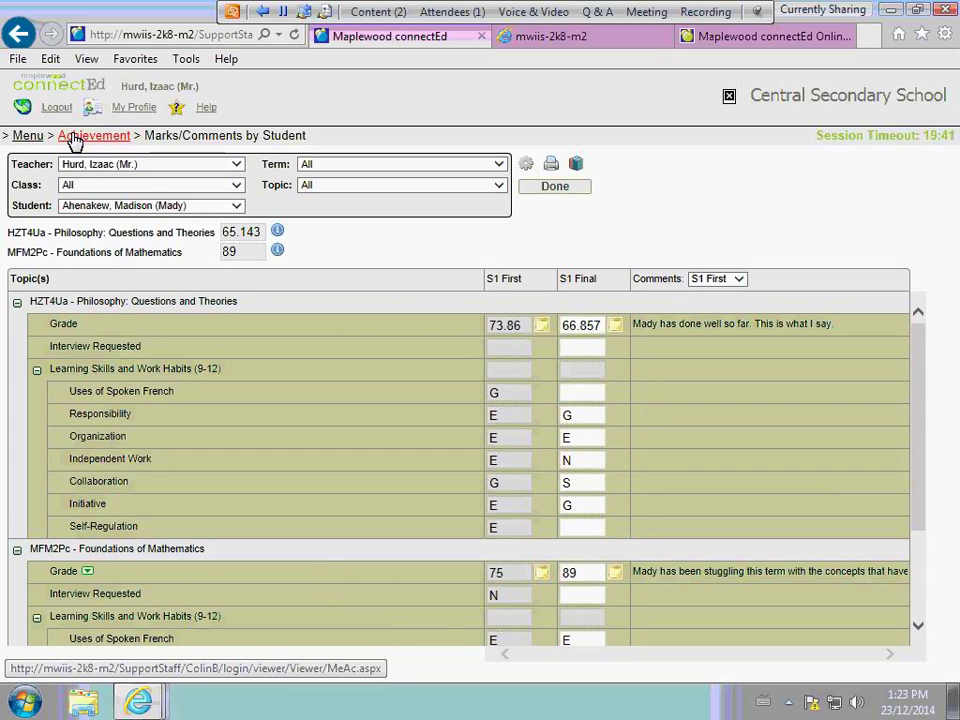
{"action": "left_click", "coordinate": [75, 140]}
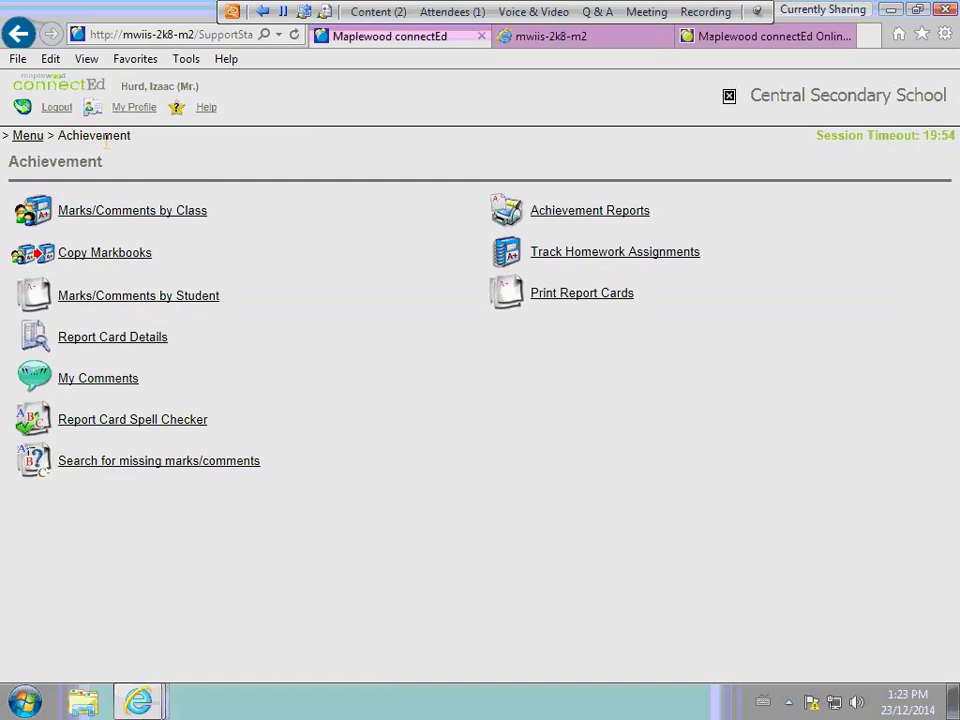